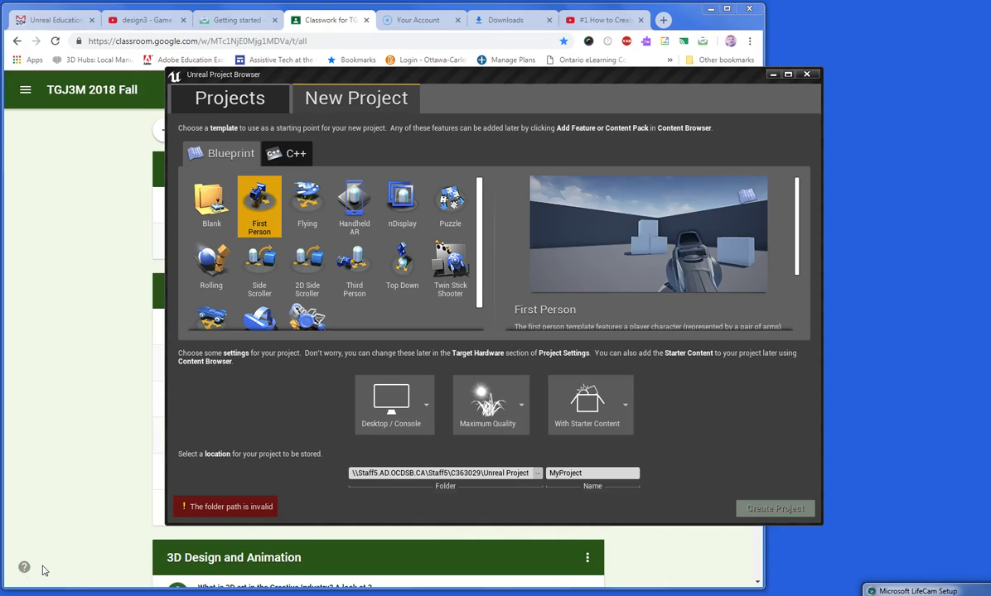
Open the Start menu and expand its All Programs list.
click(21, 577)
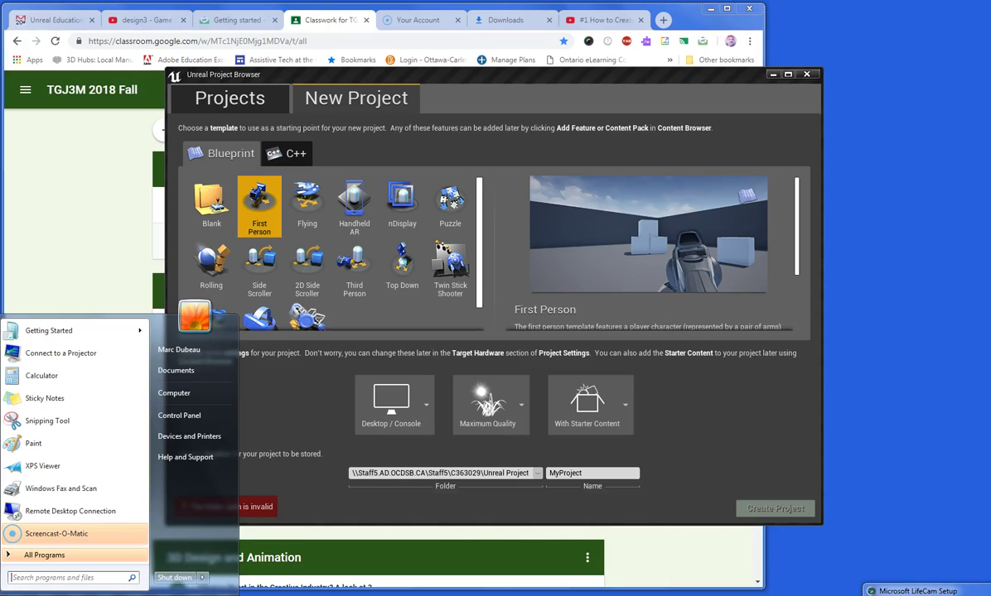
click(16, 554)
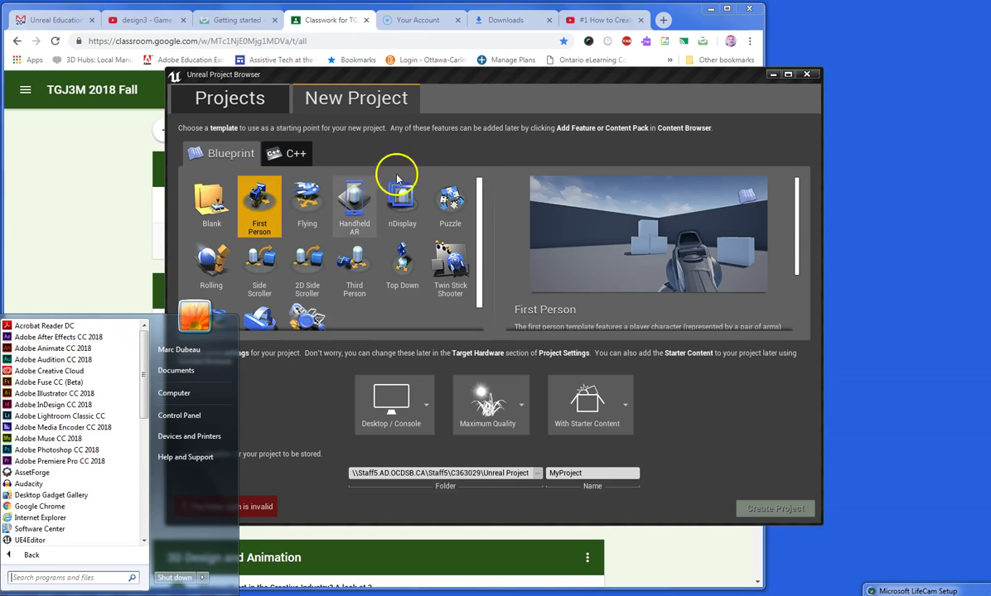
Close the Start menu, check the C++ templates, then pick the Blueprint First Person template.
click(508, 101)
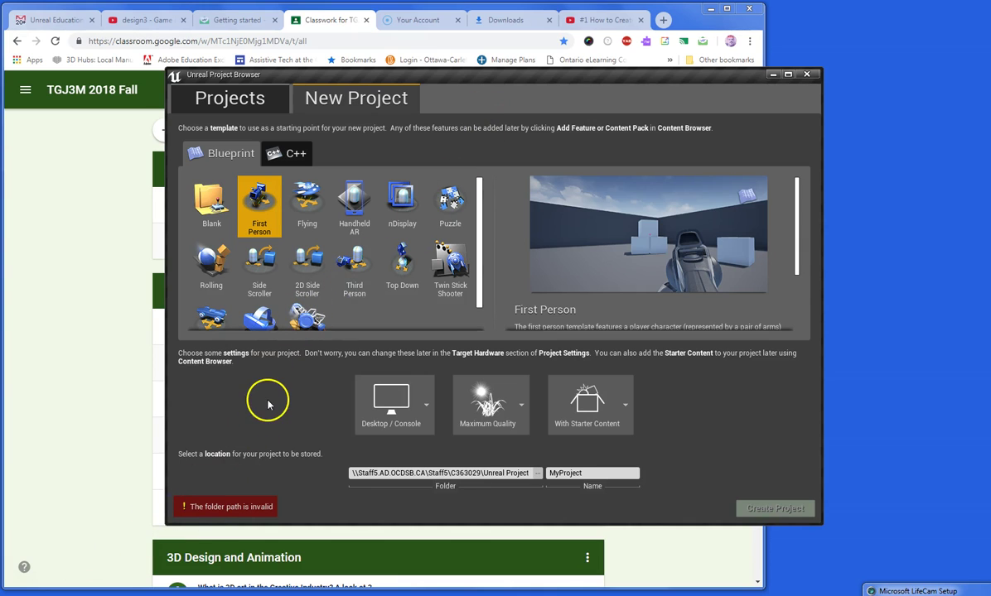
click(292, 156)
click(222, 153)
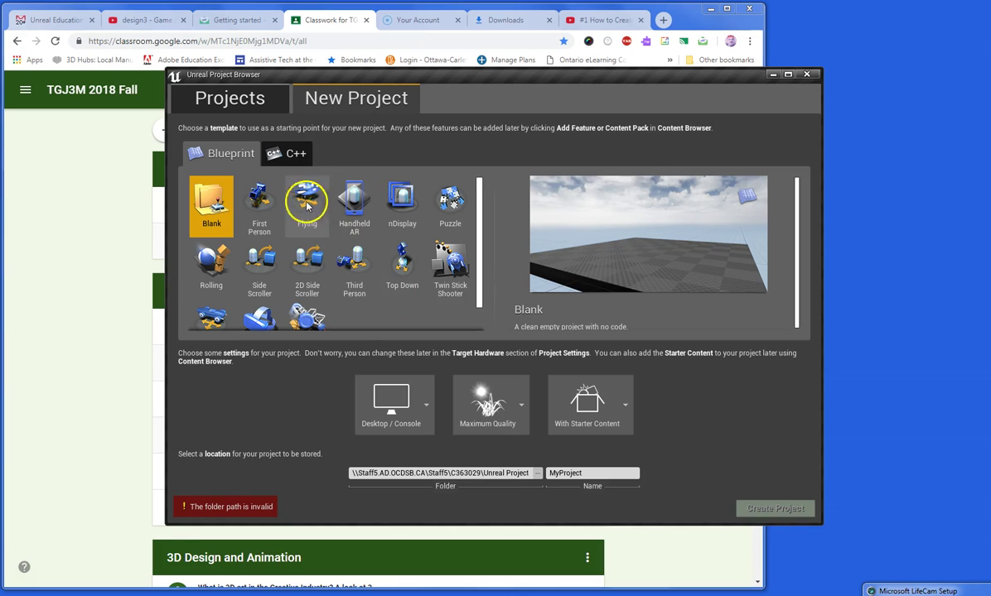
click(226, 163)
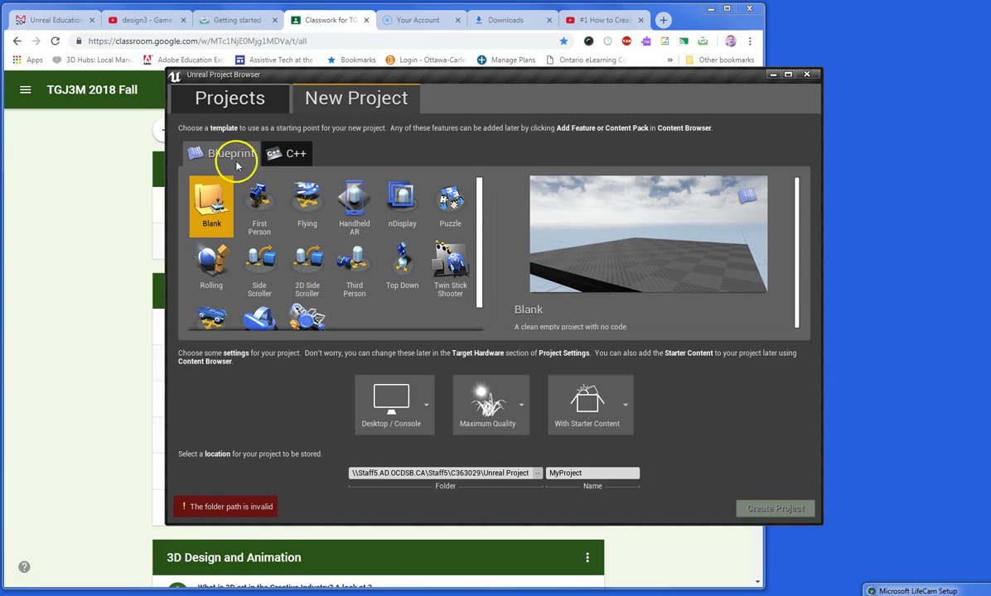
click(261, 204)
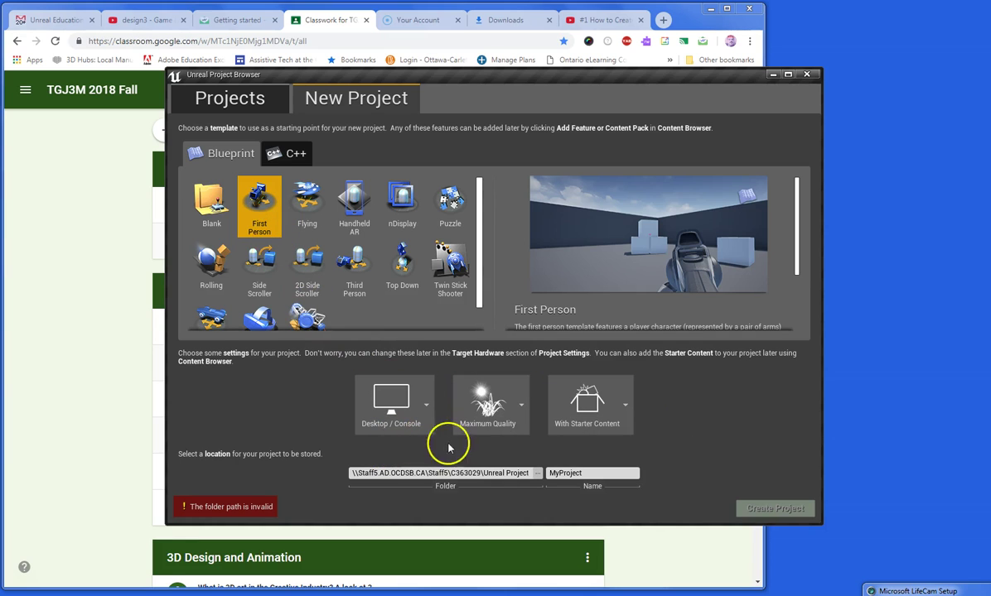
Change the project's graphics quality from Maximum Quality to Scalable 3D or 2D.
click(522, 408)
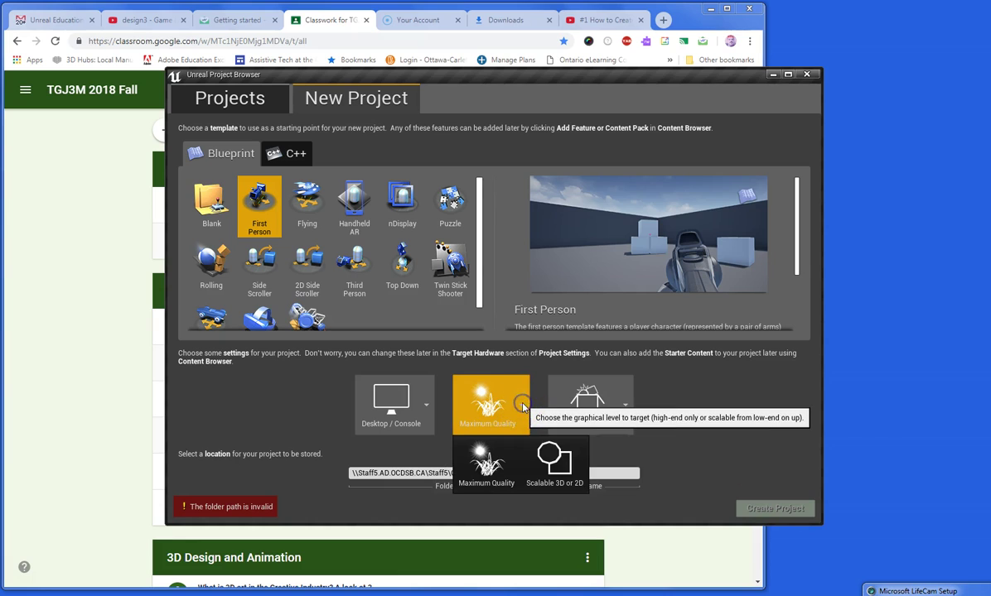
click(536, 457)
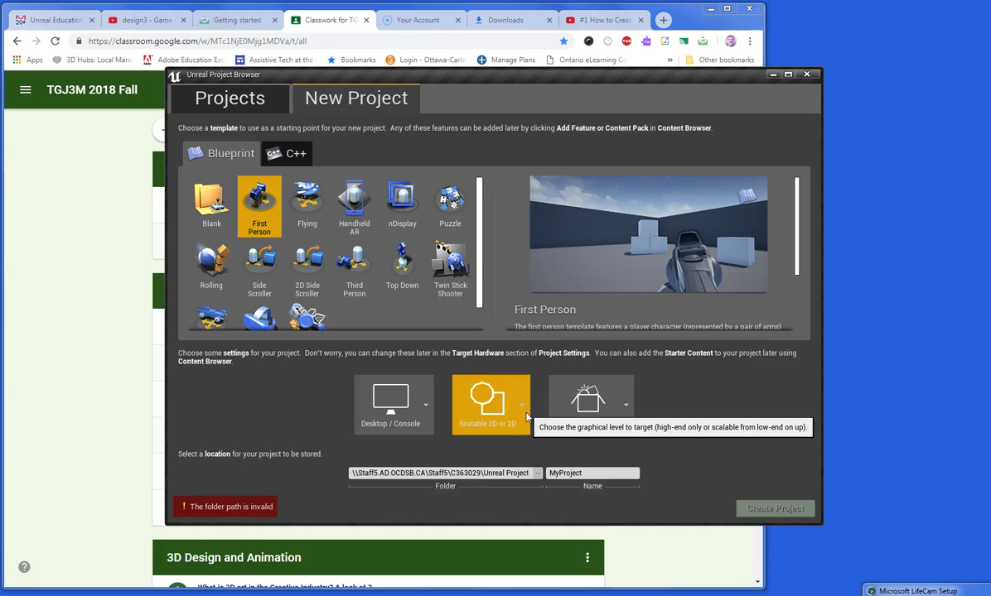
click(528, 452)
click(583, 440)
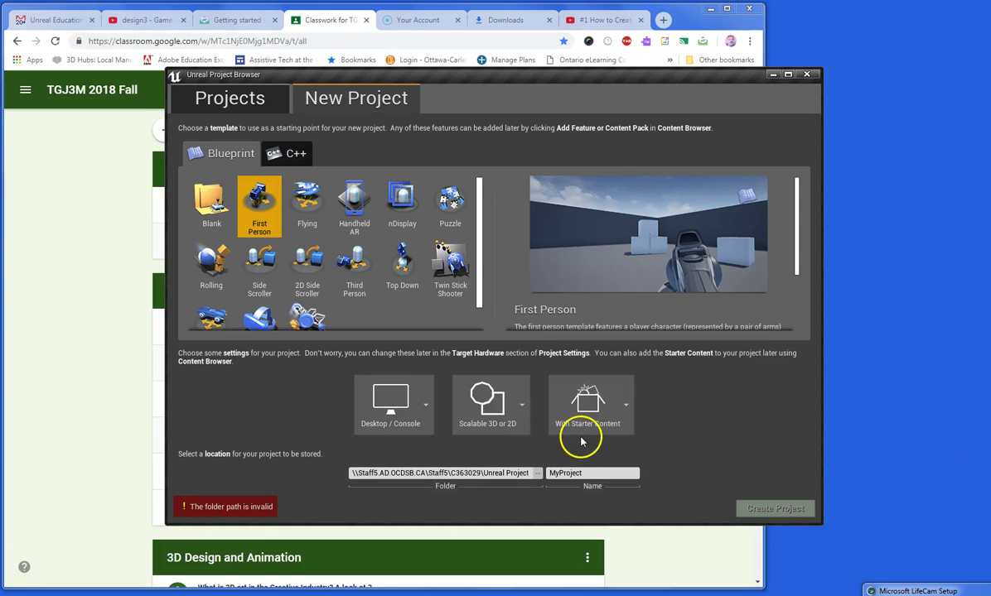
drag(592, 457, 573, 448)
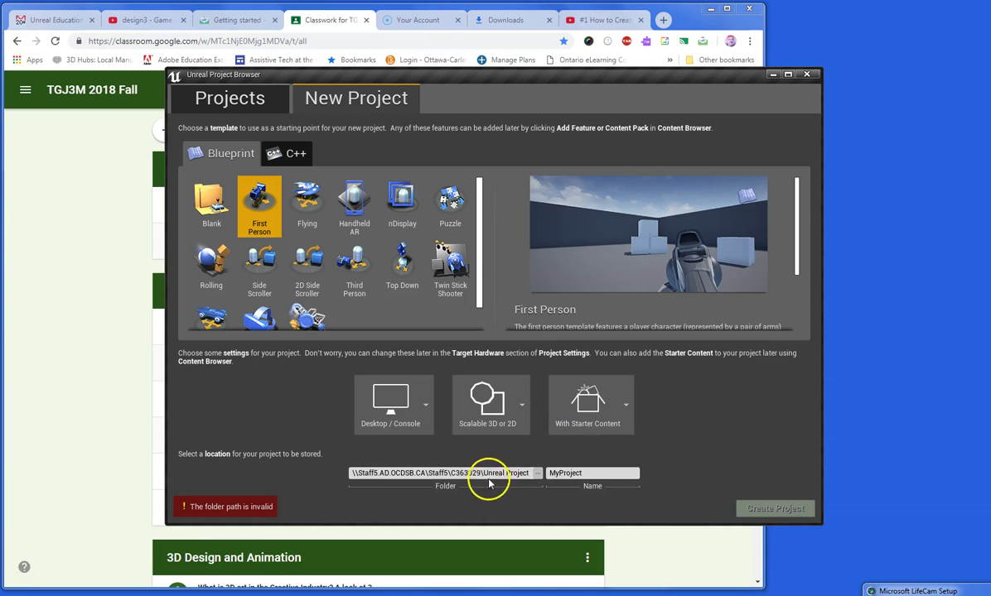
drag(480, 479, 566, 472)
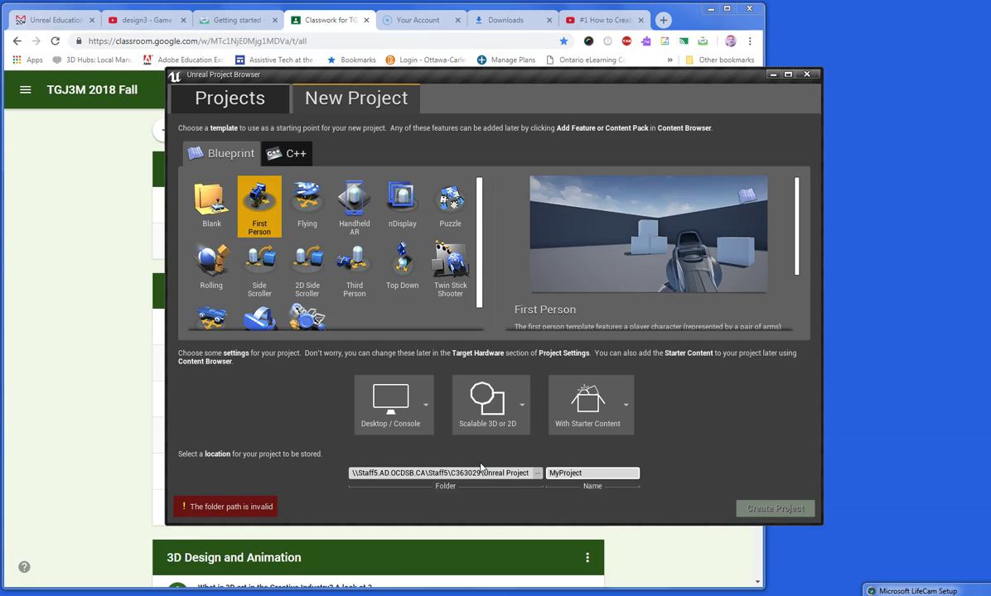
Browse to the DATA (D:) drive in the project folder picker.
click(537, 473)
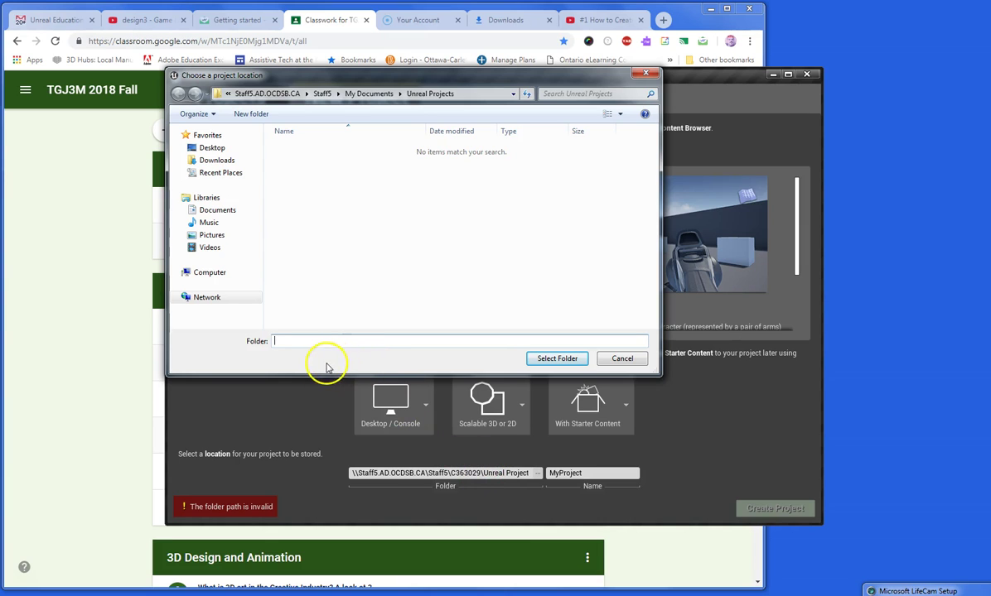
click(209, 273)
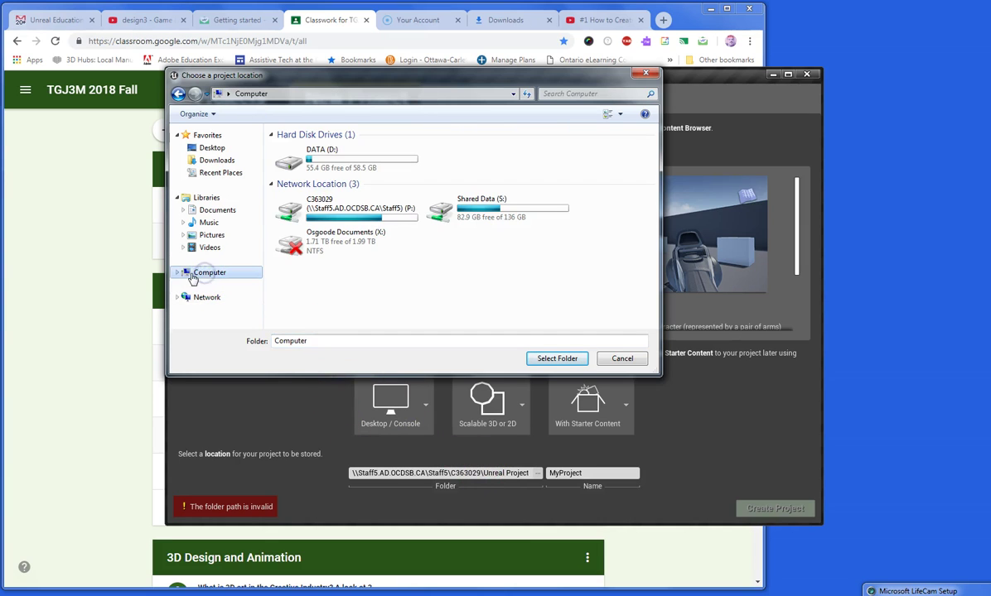
click(338, 167)
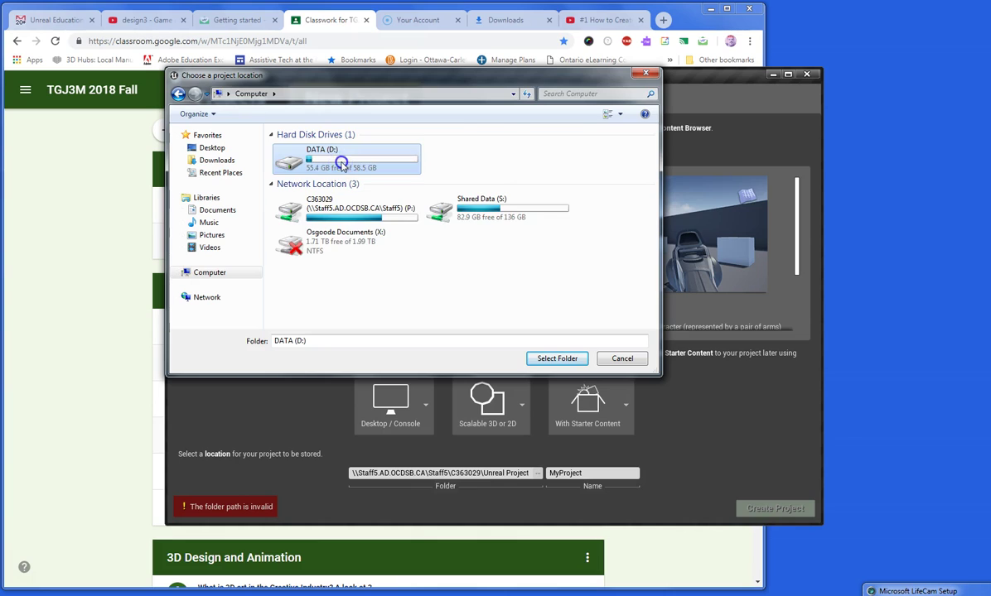
double_click(341, 166)
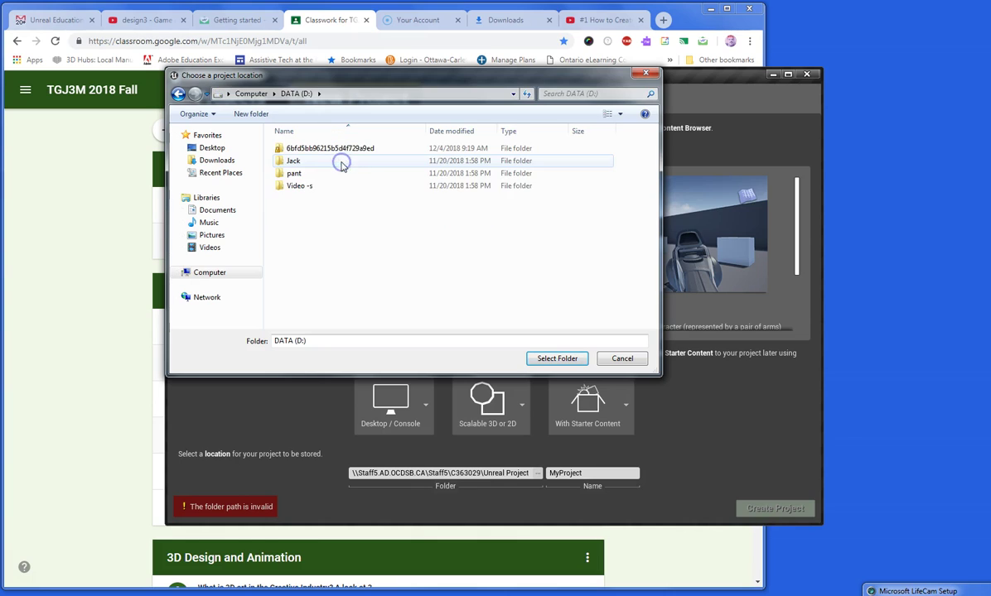
right_click(336, 210)
click(353, 215)
click(555, 450)
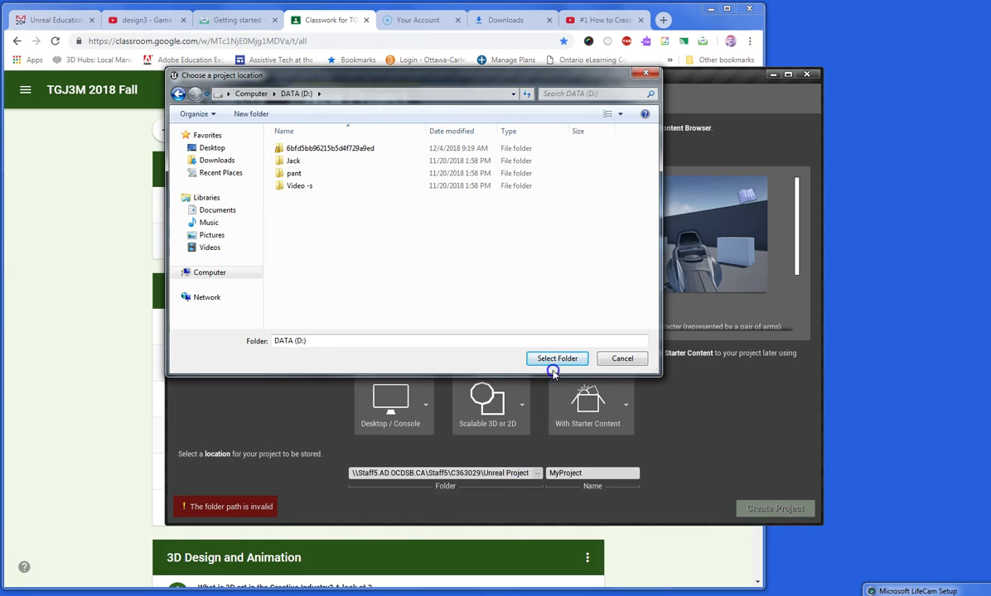
Set D:\ as the project location and name the project 'dubeauunreal'.
click(217, 275)
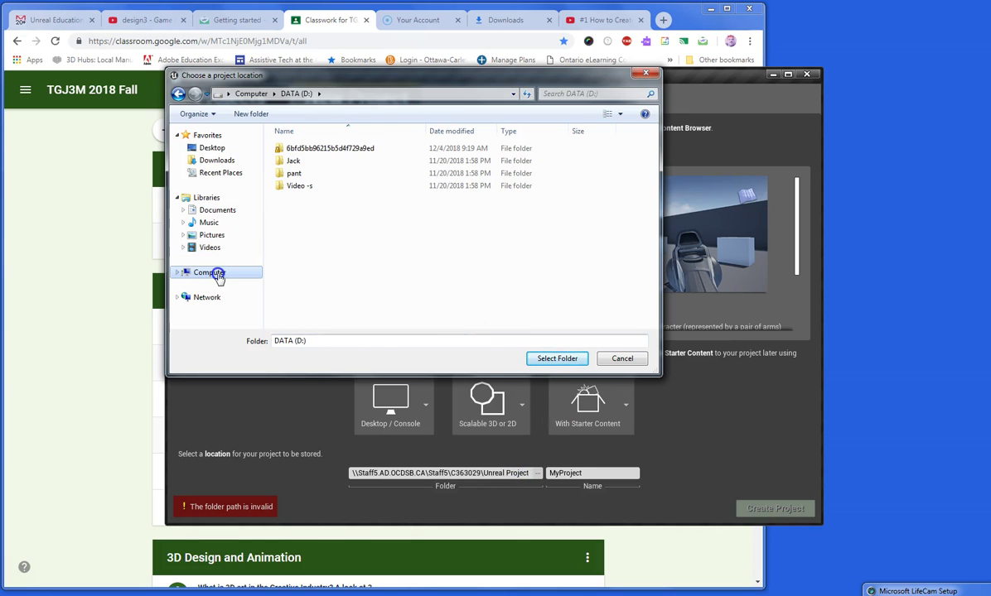
click(211, 285)
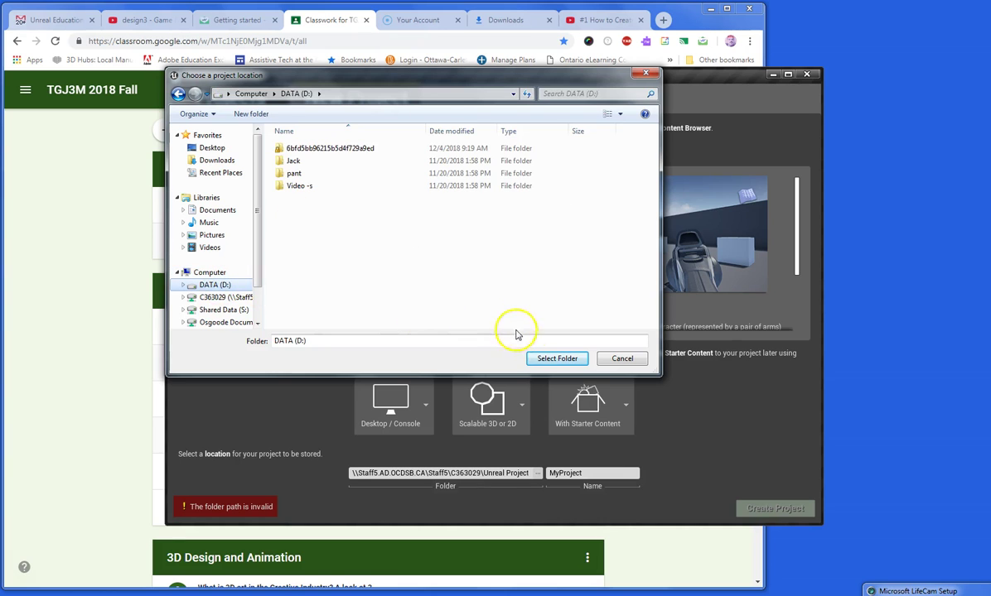
click(557, 358)
click(589, 475)
text(dubeauunreal)
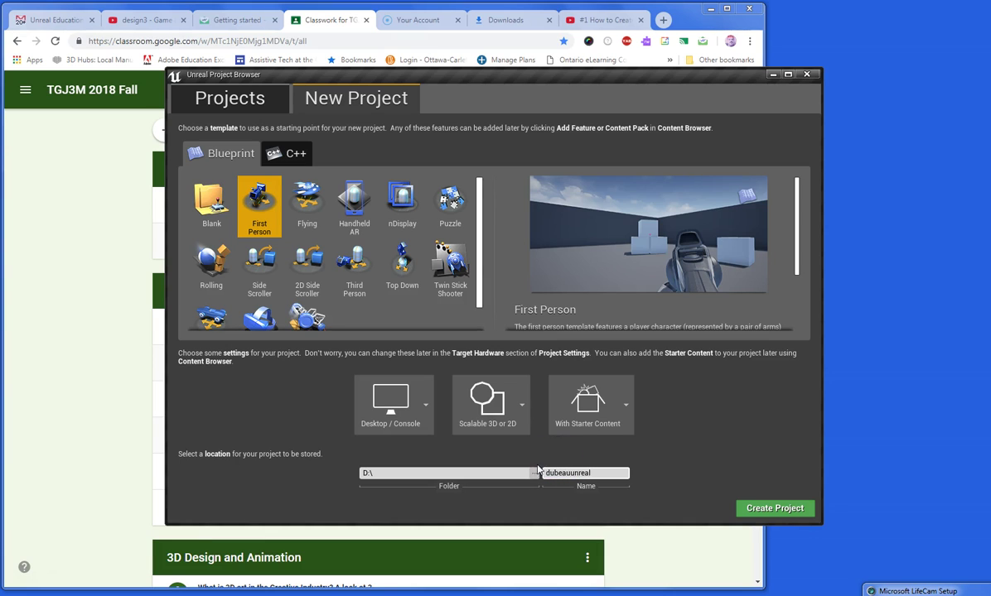
Create the project and open its dubeauunreal folder on D: in Explorer.
click(773, 510)
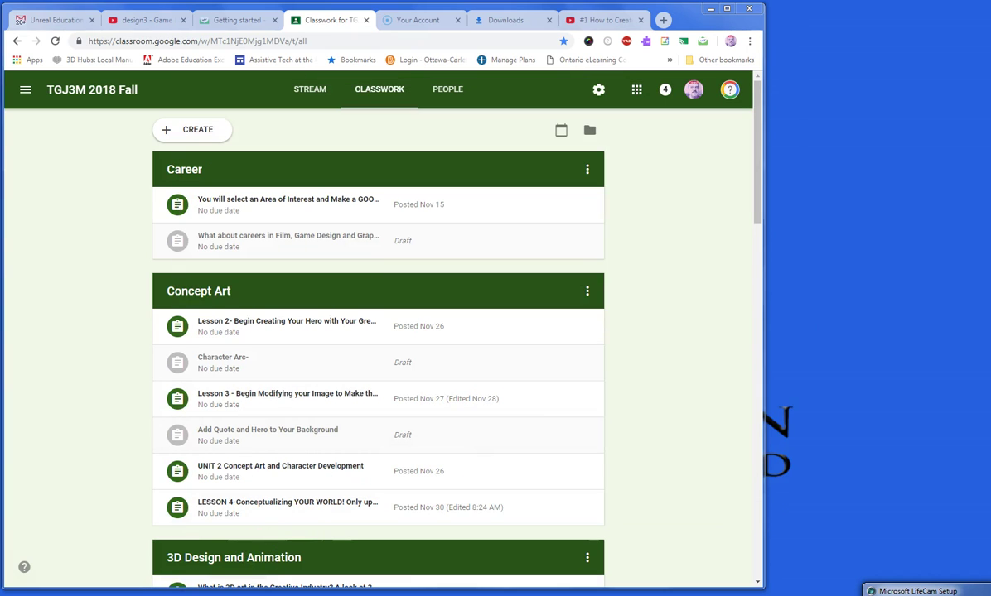
key(super+e)
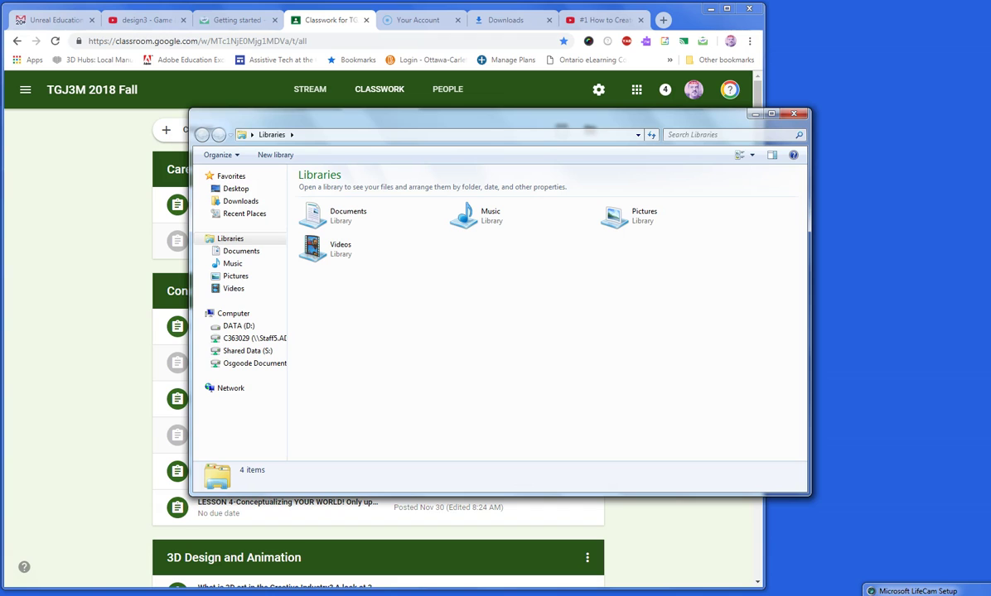
click(249, 326)
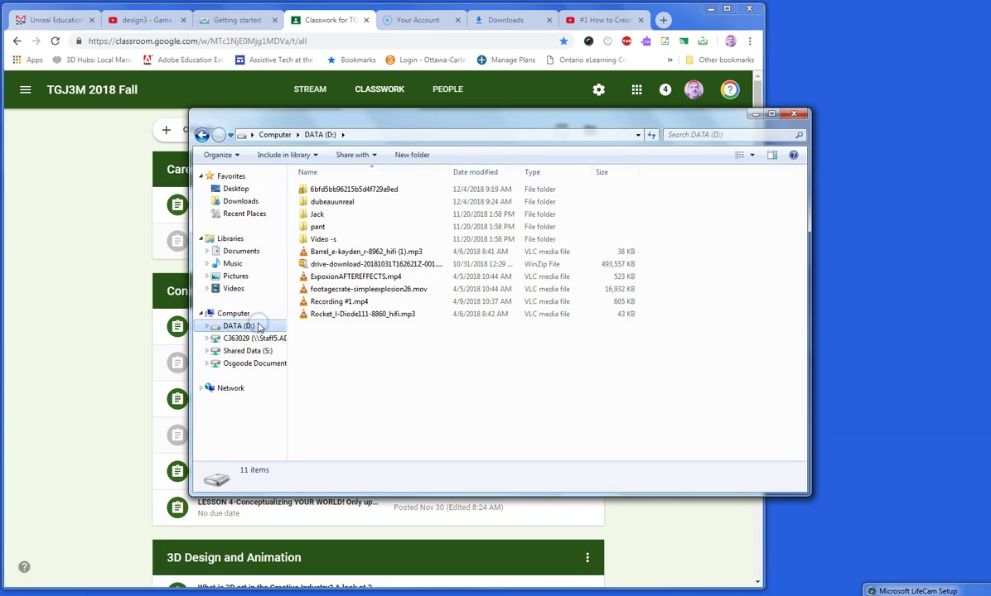
double_click(336, 202)
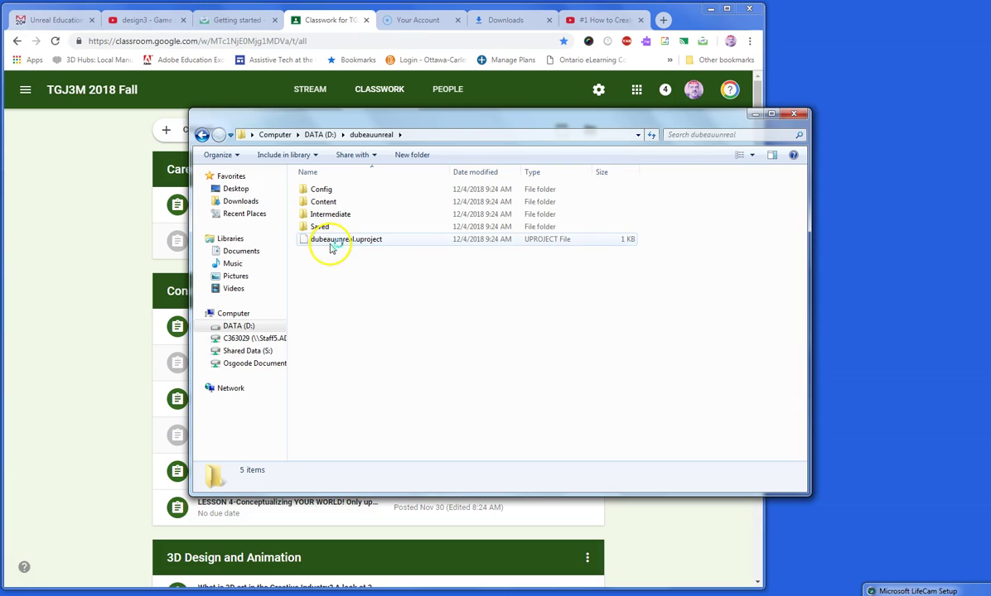
Look inside Content, return to the dubeauunreal folder and select Content.
double_click(324, 201)
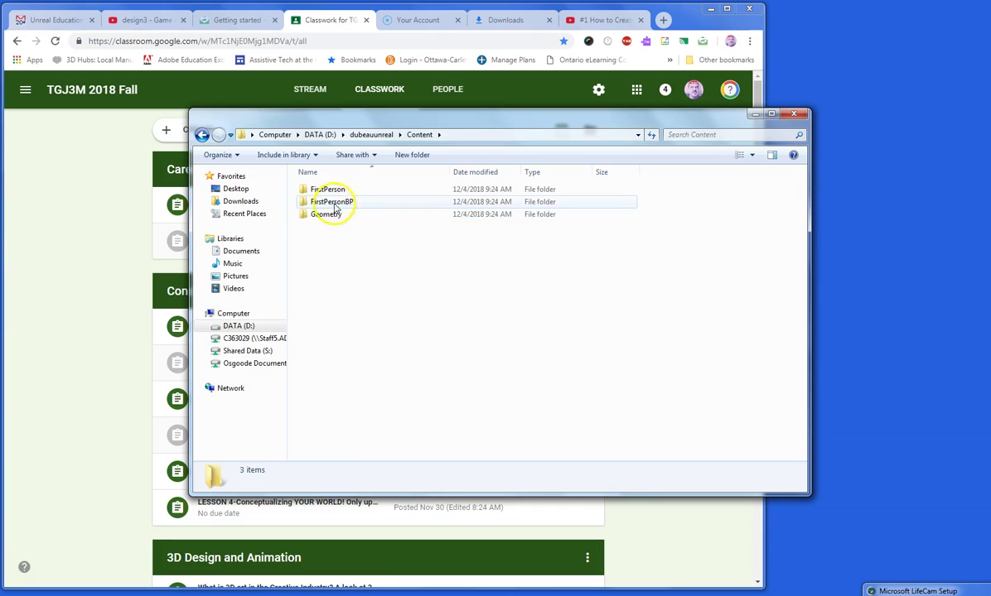
click(202, 135)
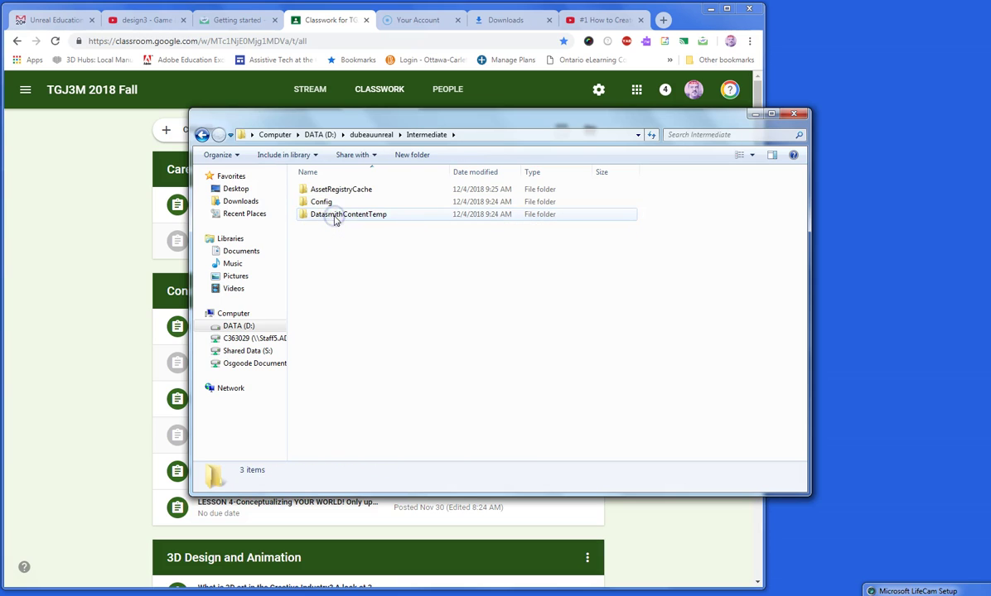
click(203, 135)
click(330, 203)
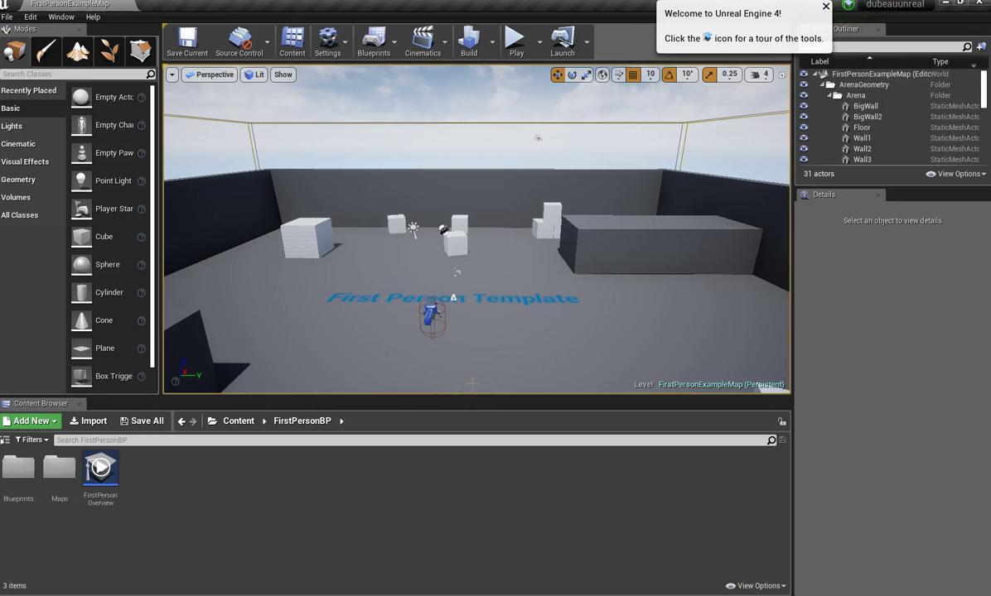
Show the Engine Scalability Settings from the Settings menu, with every group still at Epic.
click(347, 52)
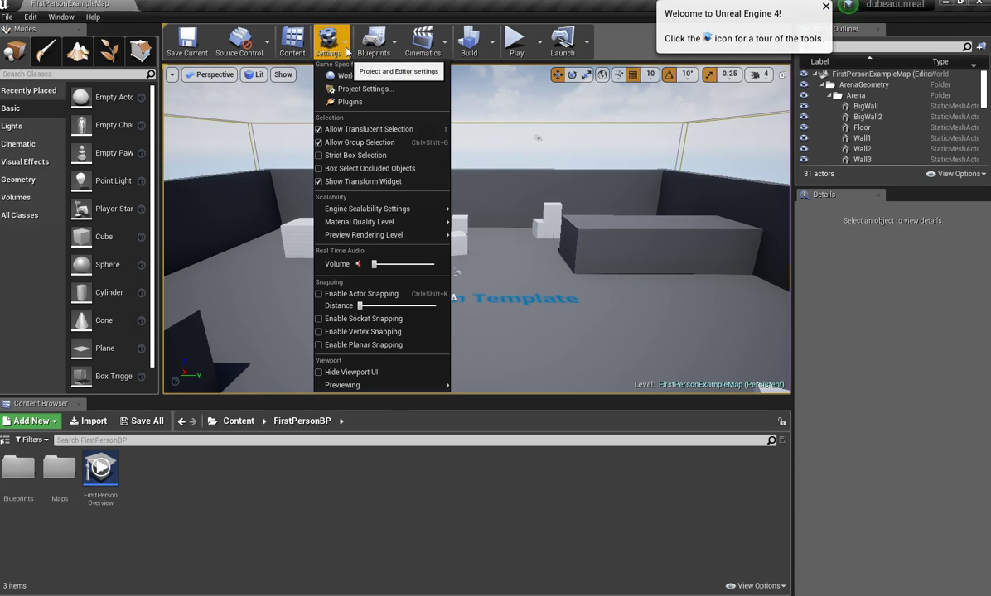
mouse_move(373, 209)
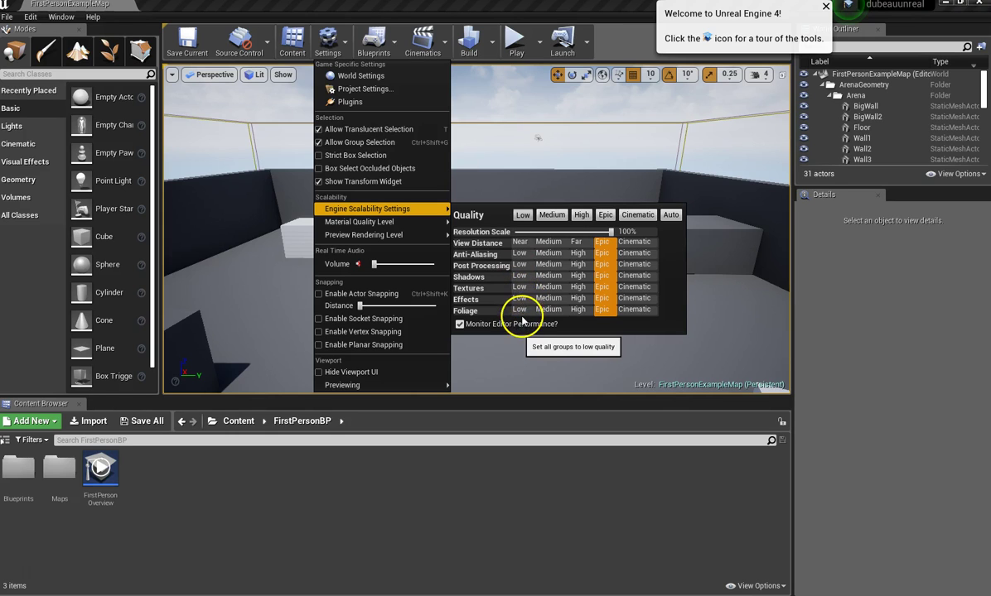
Set engine scalability to Low and Material Quality Level to Medium.
click(415, 126)
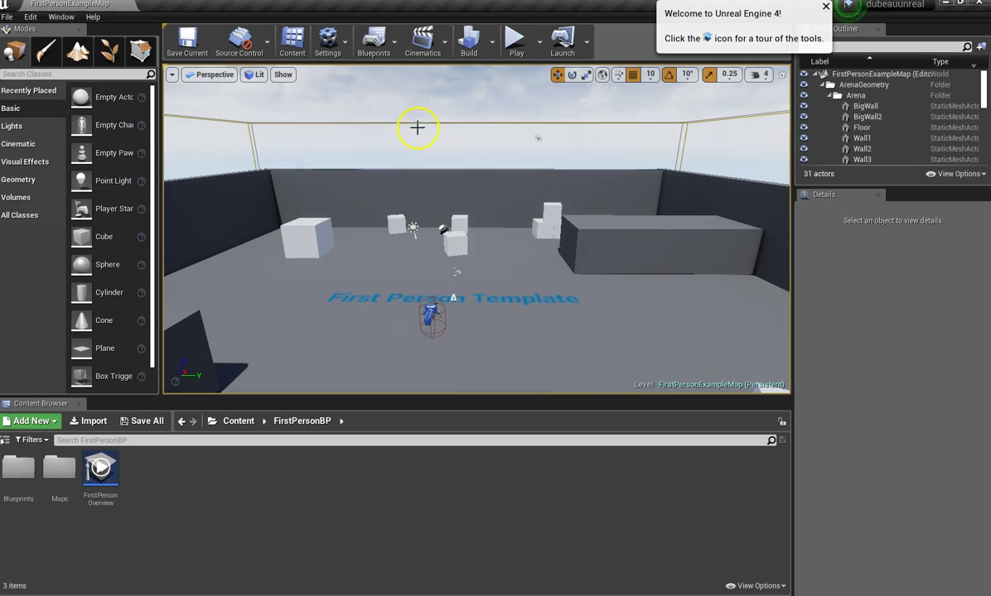
click(389, 42)
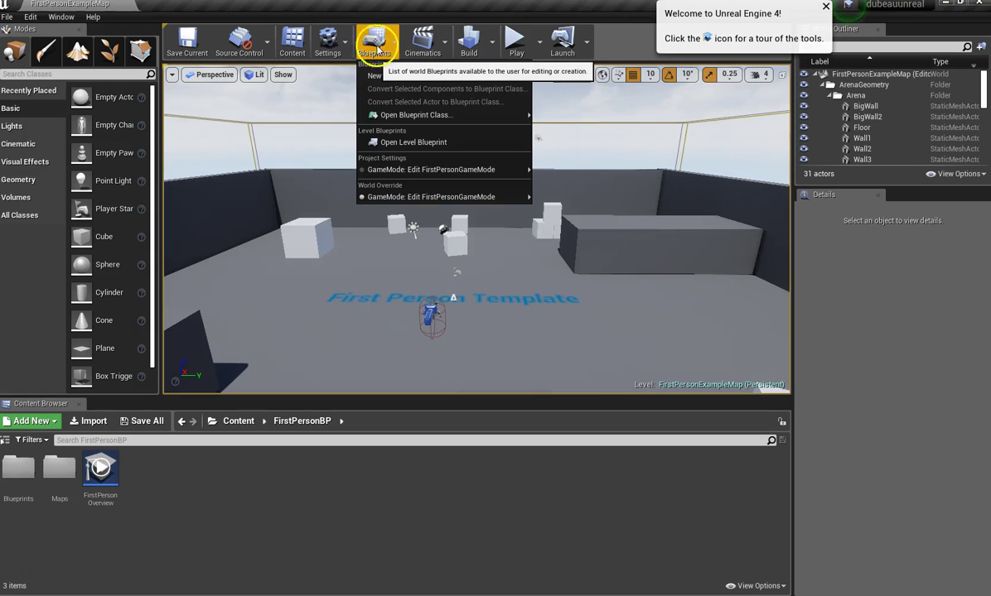
click(331, 41)
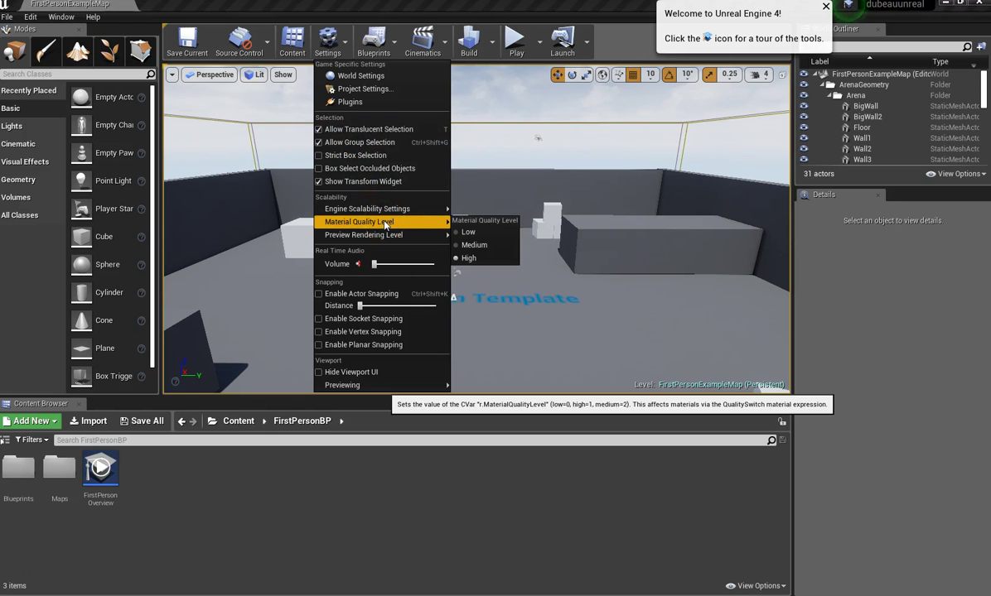
click(474, 245)
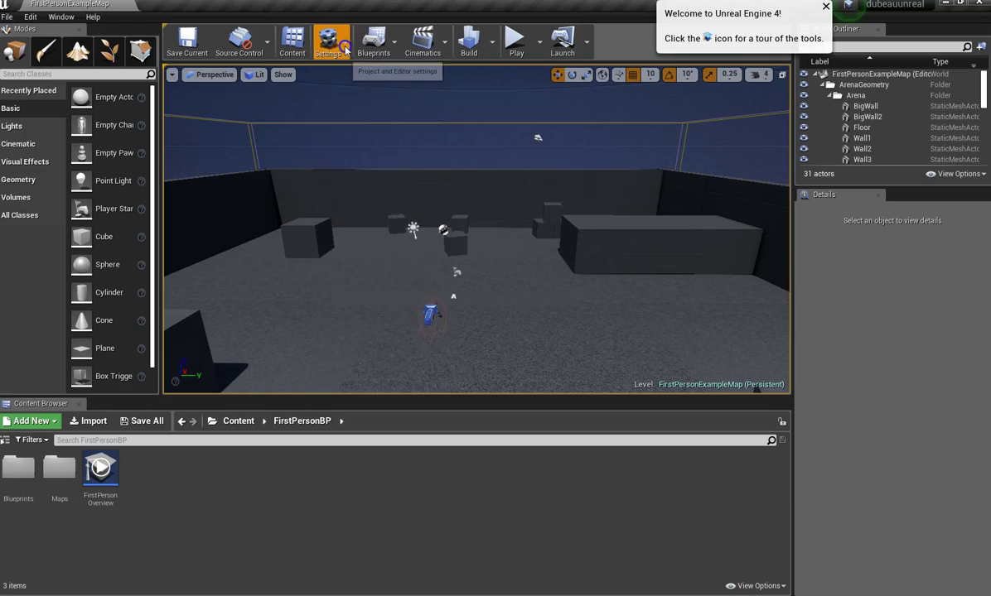
click(330, 42)
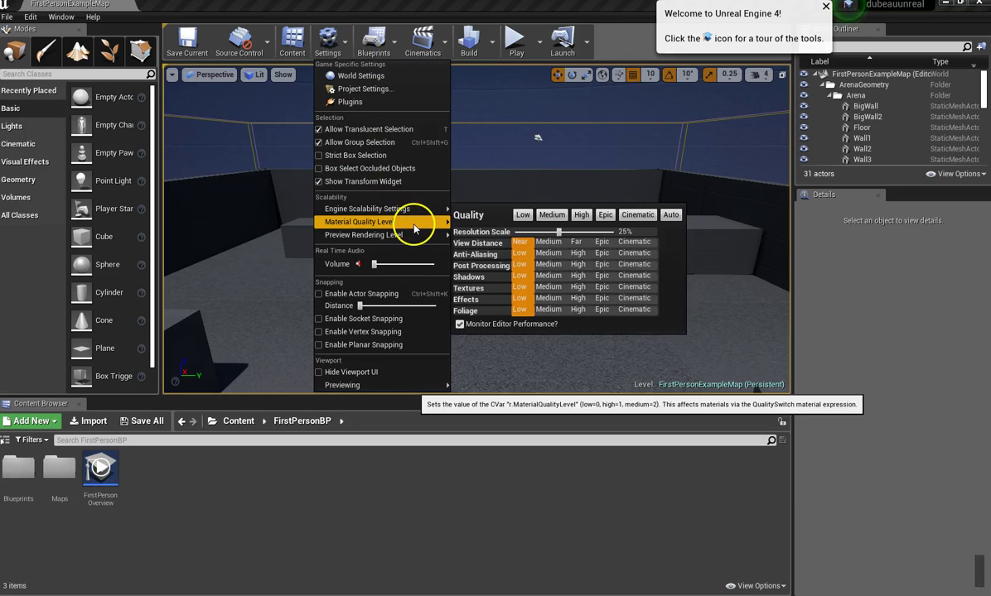
mouse_move(414, 225)
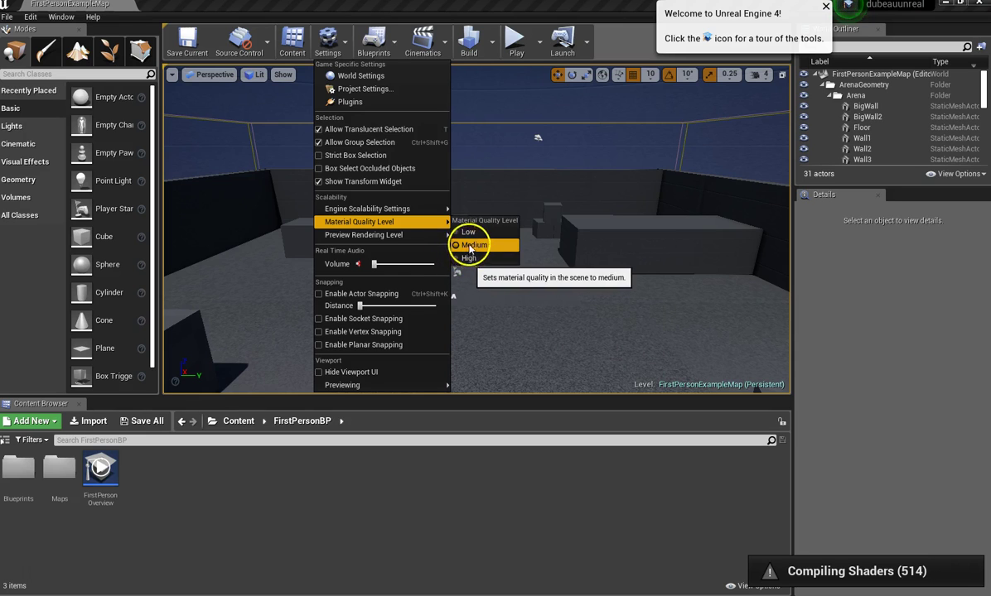
mouse_move(439, 238)
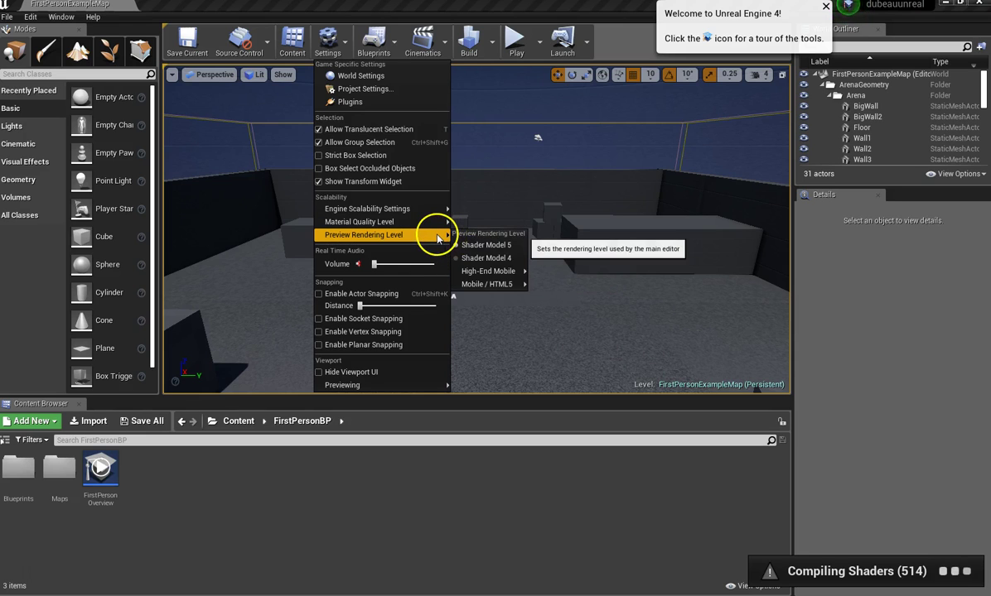
click(579, 289)
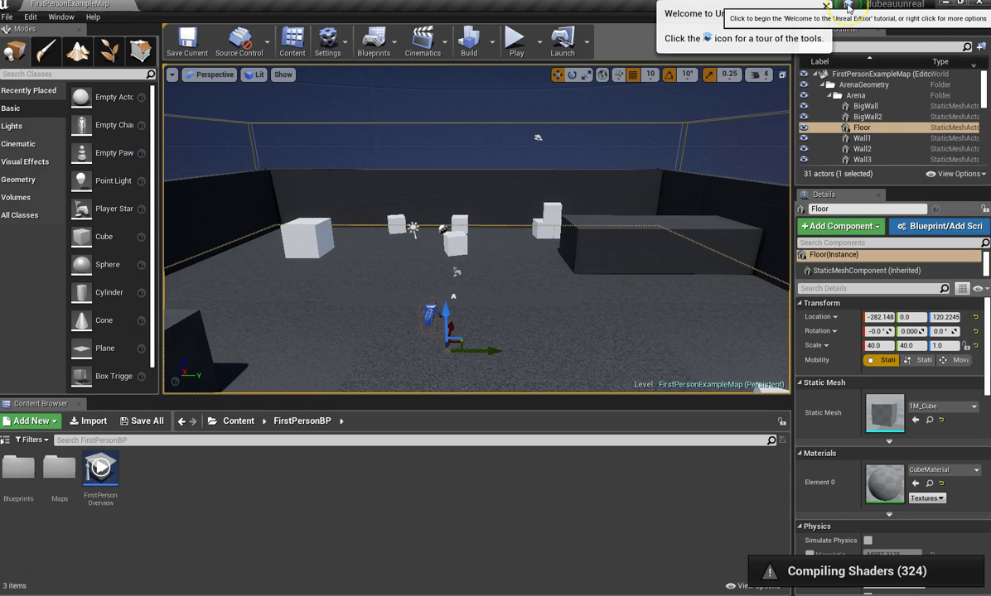
click(848, 7)
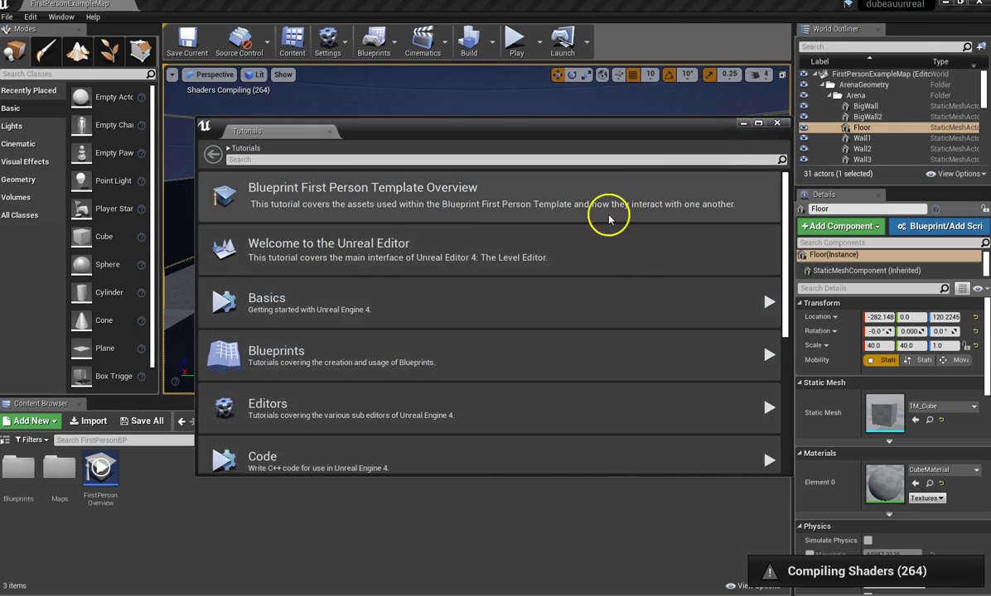
drag(782, 301, 781, 279)
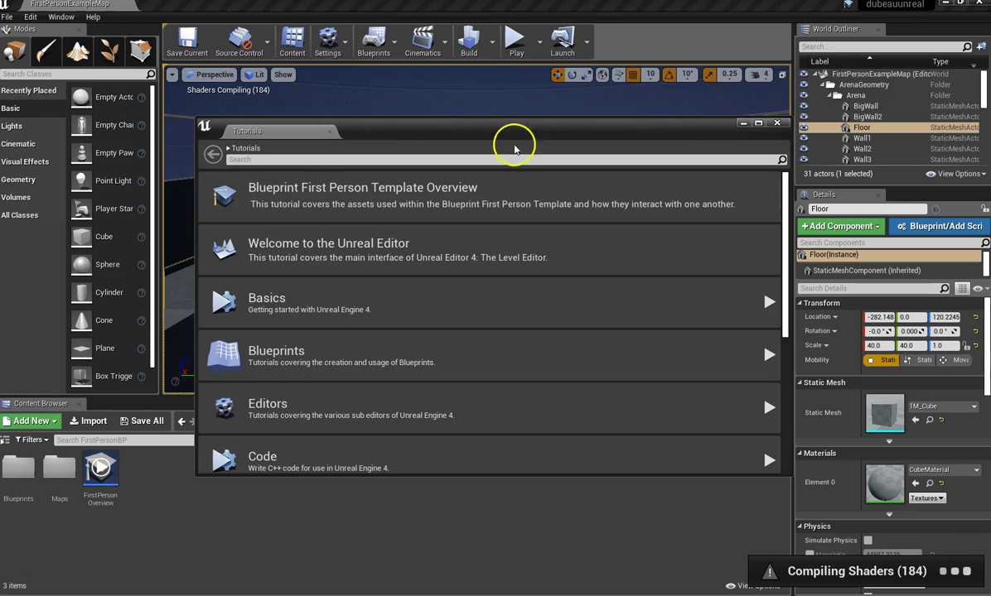
click(776, 122)
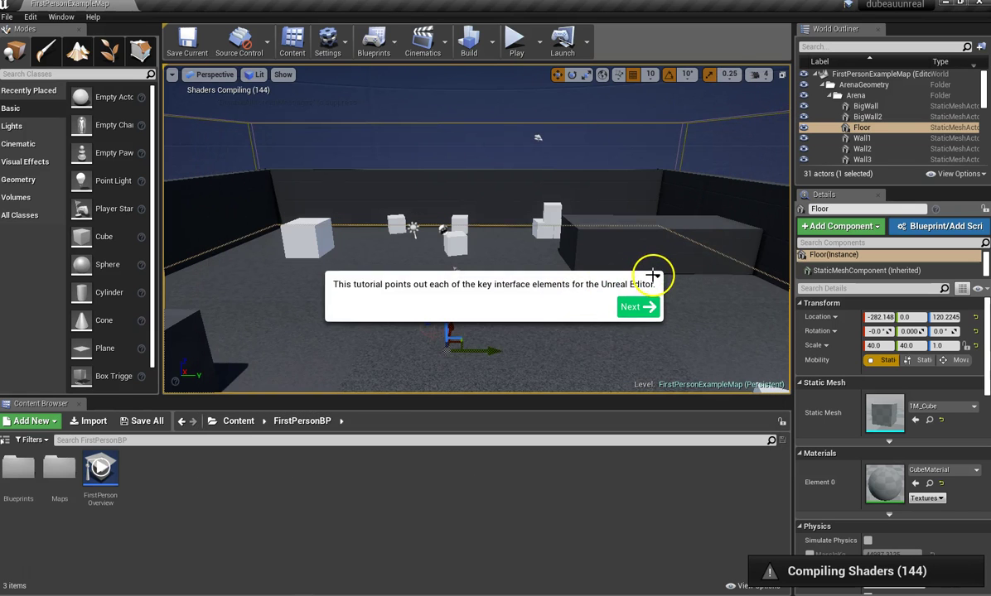
click(657, 278)
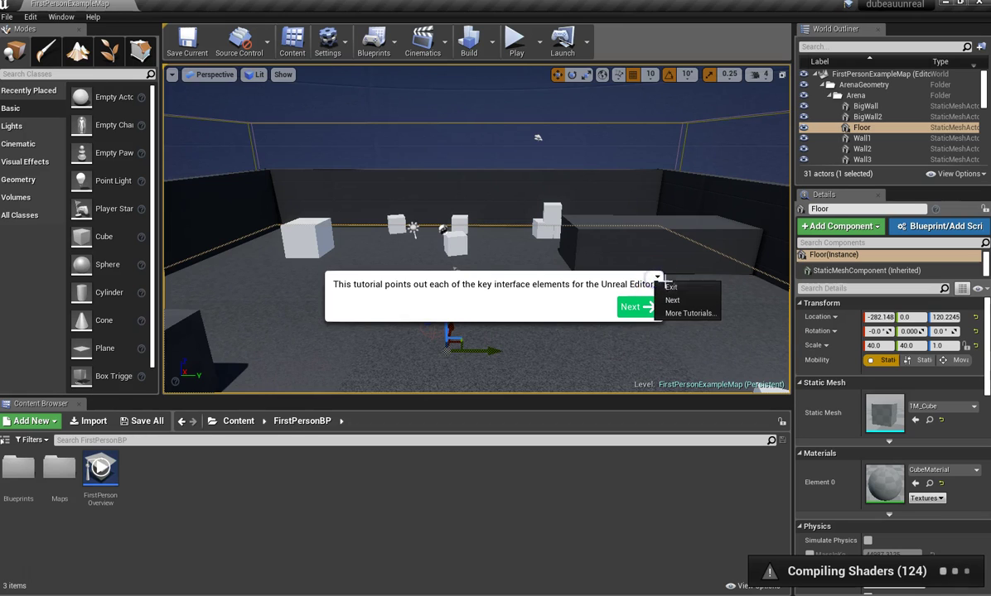
click(675, 287)
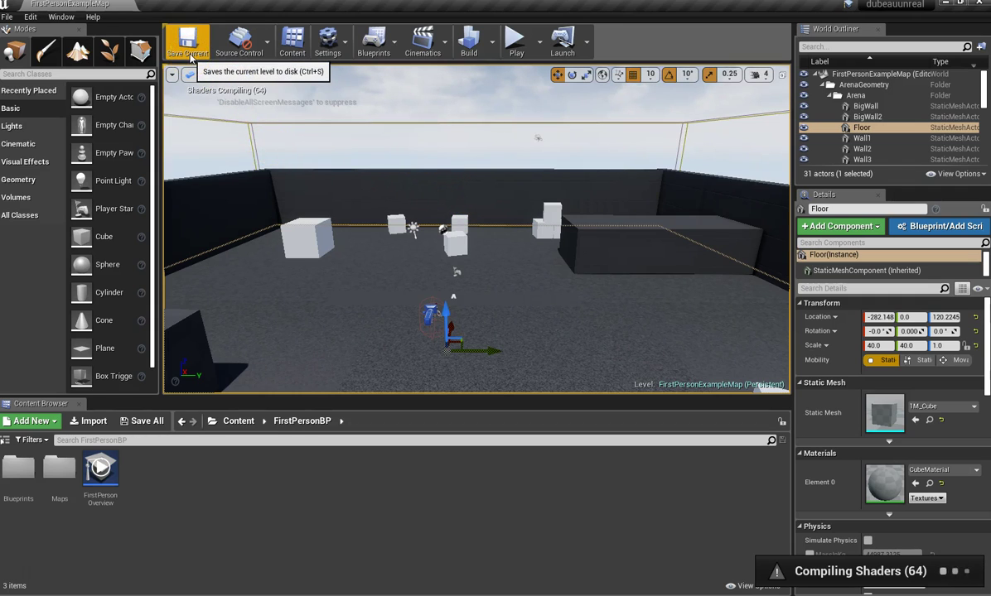
Close the Unreal Editor window, returning to the dubeauunreal folder in Explorer.
click(390, 10)
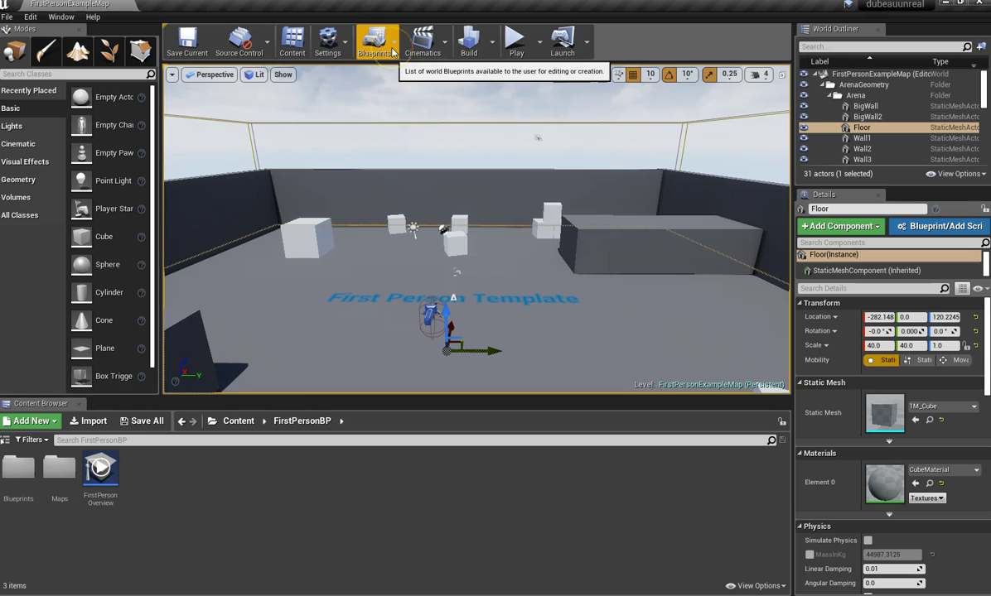
click(984, 6)
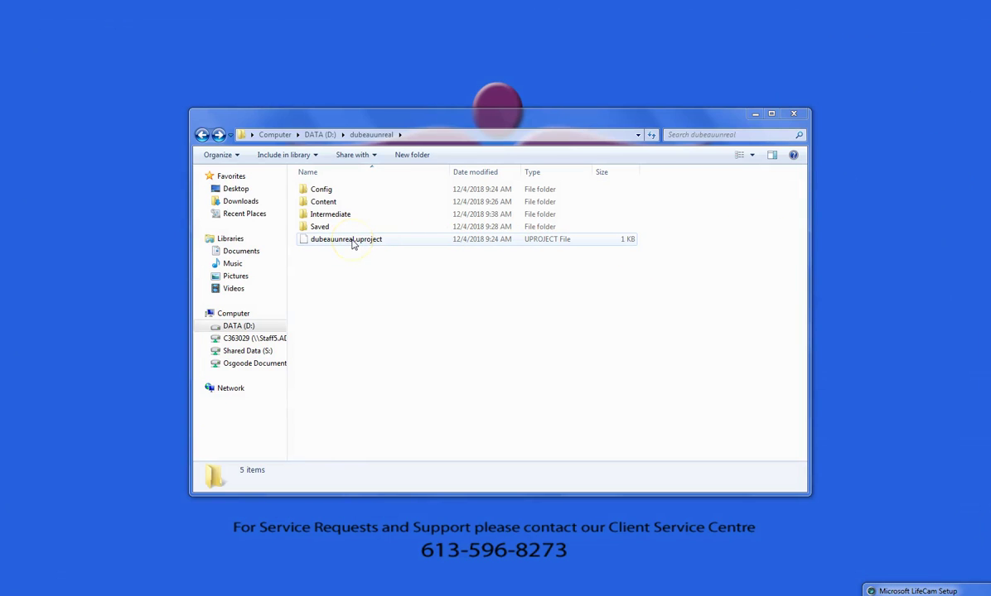
Relaunch UE4Editor and open dubeauunreal.uproject through Projects > Browse.
click(9, 552)
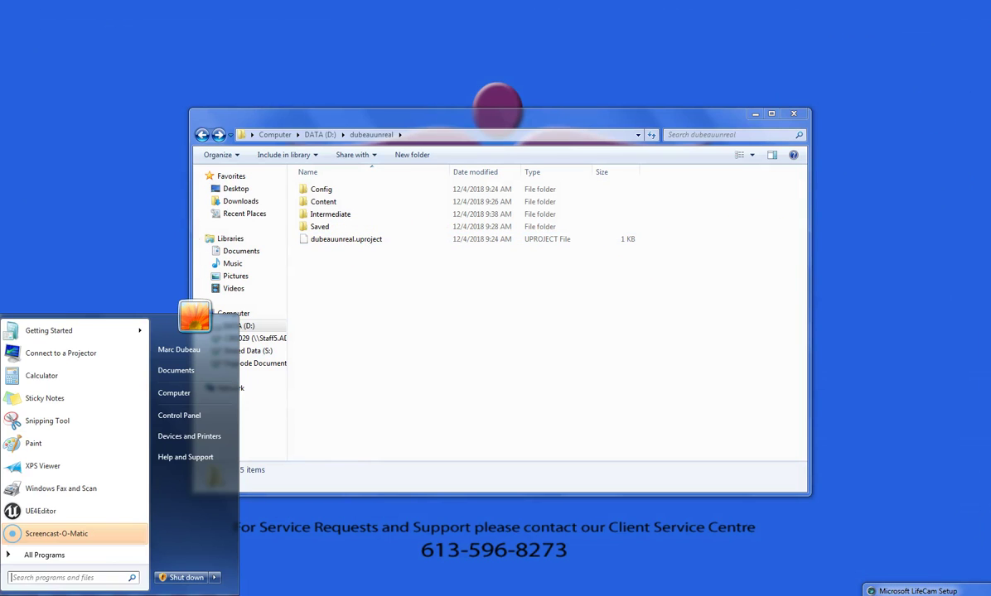
click(41, 512)
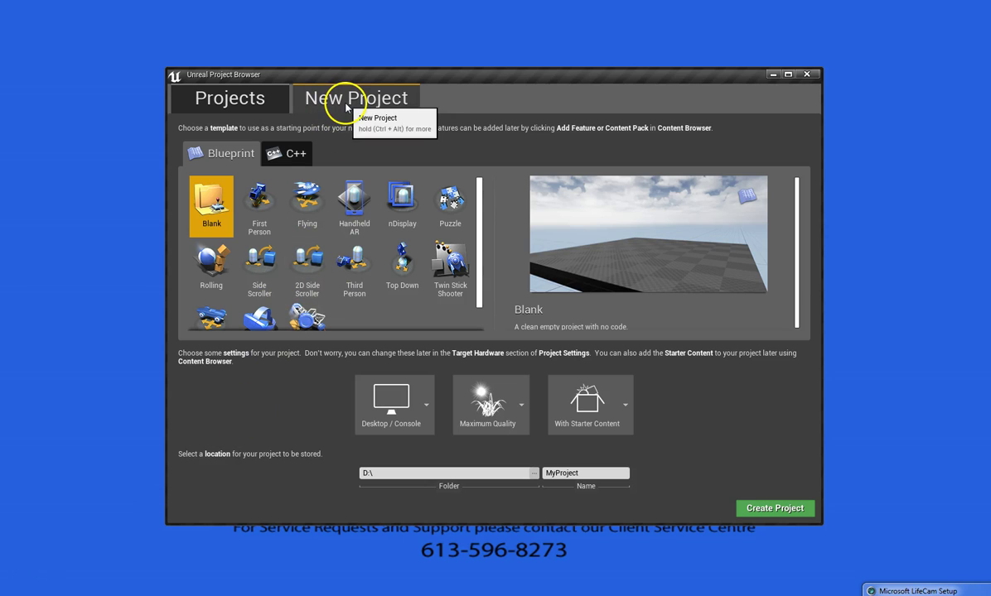
click(237, 104)
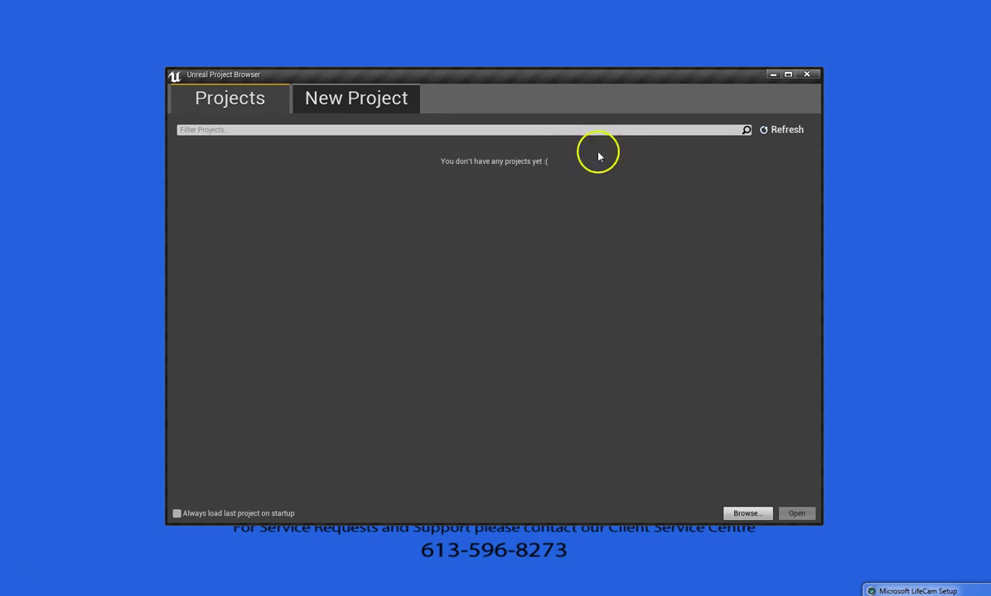
click(746, 513)
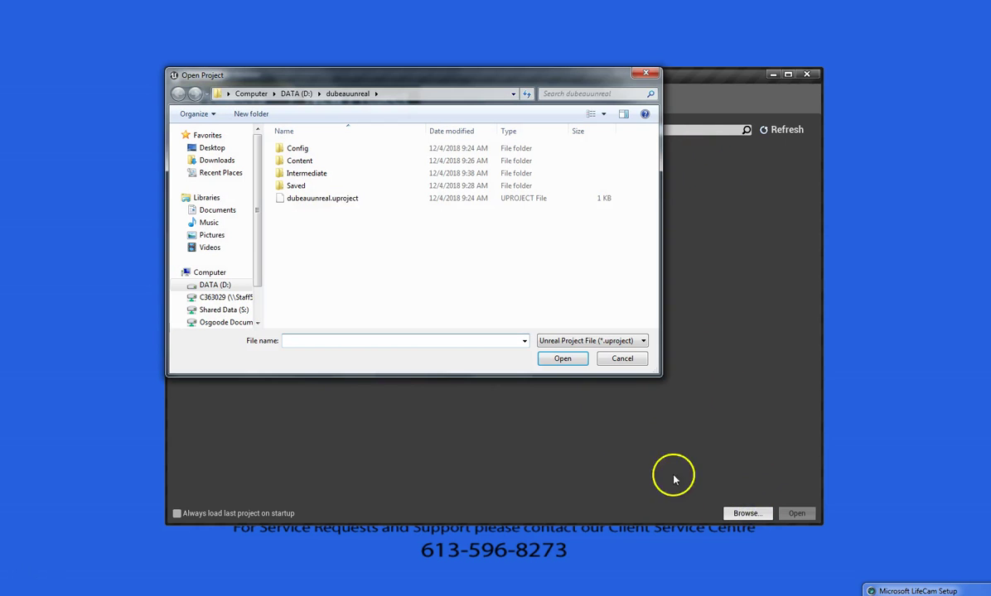
double_click(322, 199)
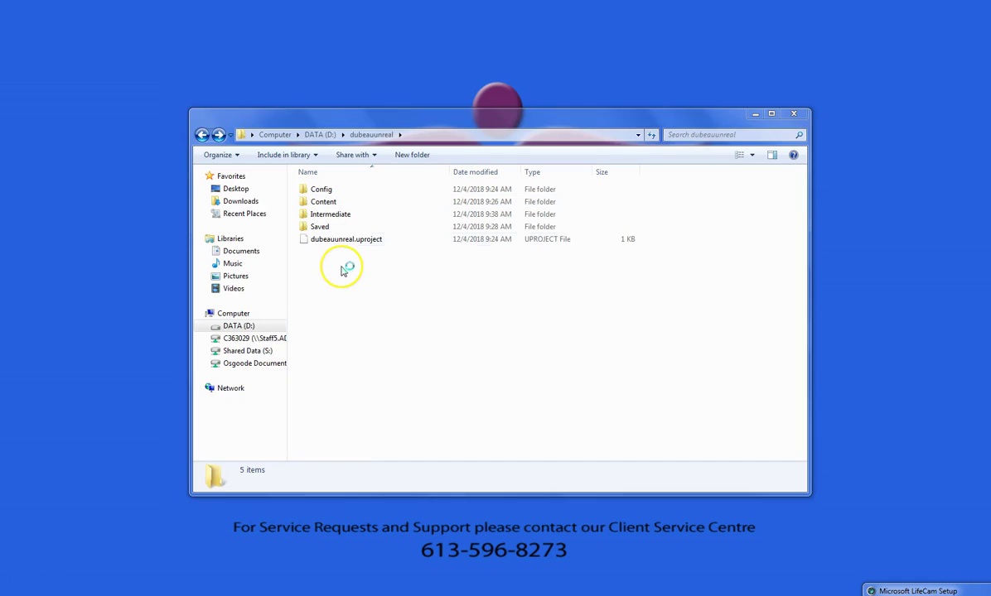